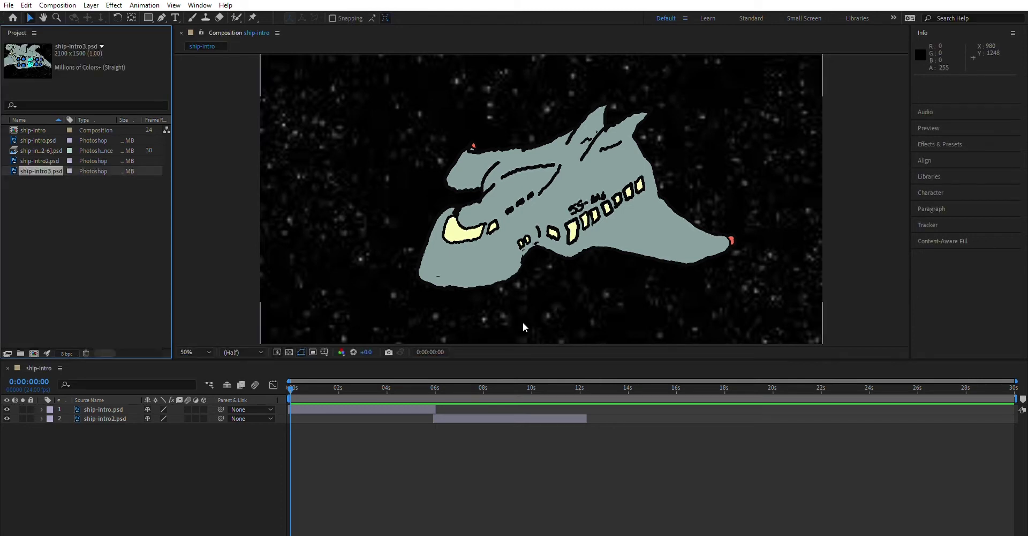
Add ship-intro3.psd as the lowest layer and trim and place it to run from about 12 to 20 seconds.
drag(40, 170, 198, 426)
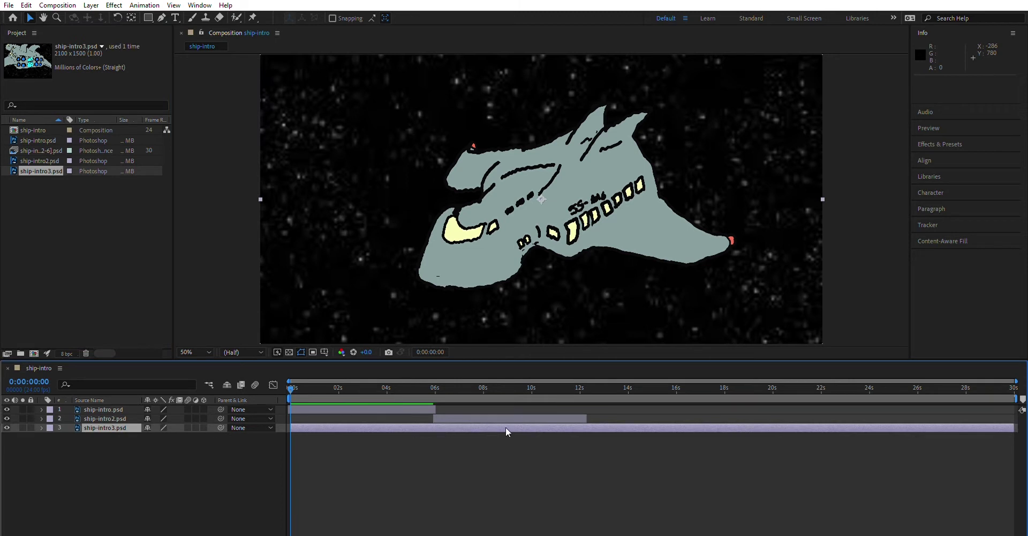
drag(289, 426, 650, 432)
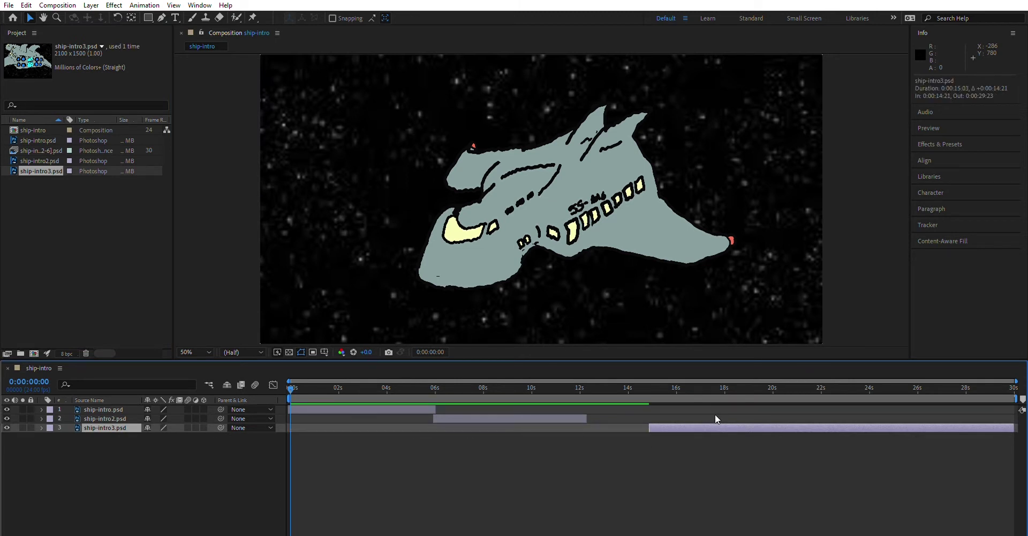
drag(716, 415, 653, 421)
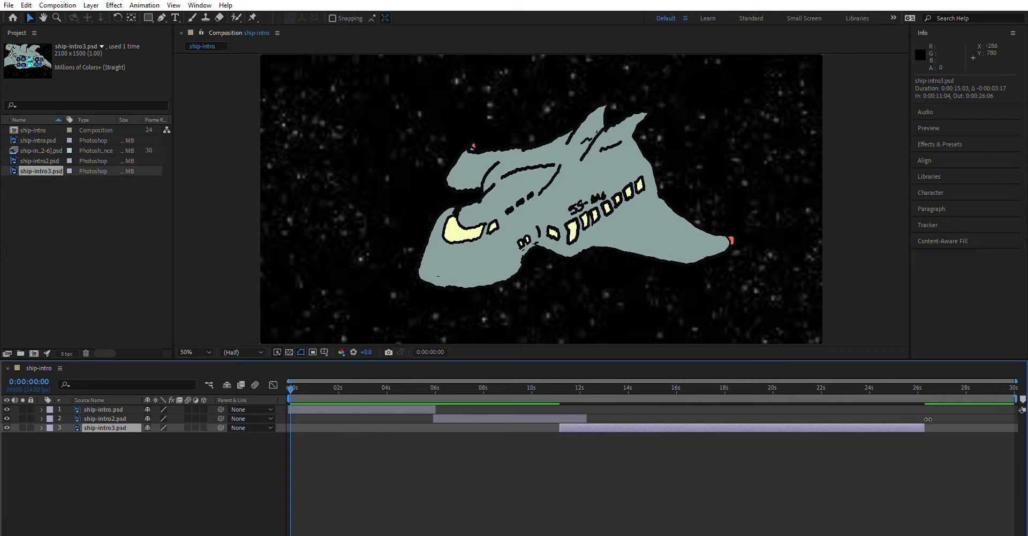
drag(924, 427, 581, 423)
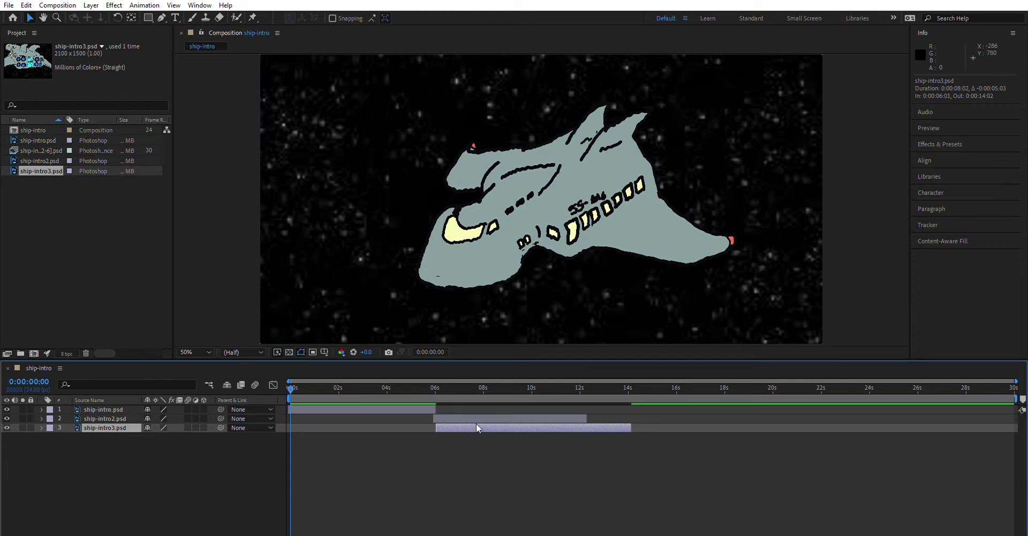
click(483, 436)
drag(481, 415, 630, 412)
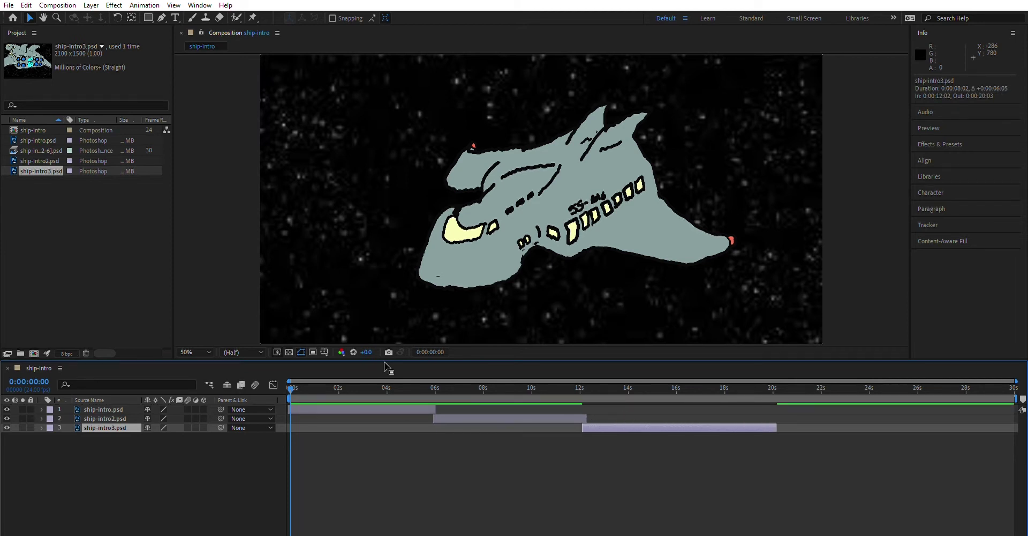
drag(291, 382, 648, 403)
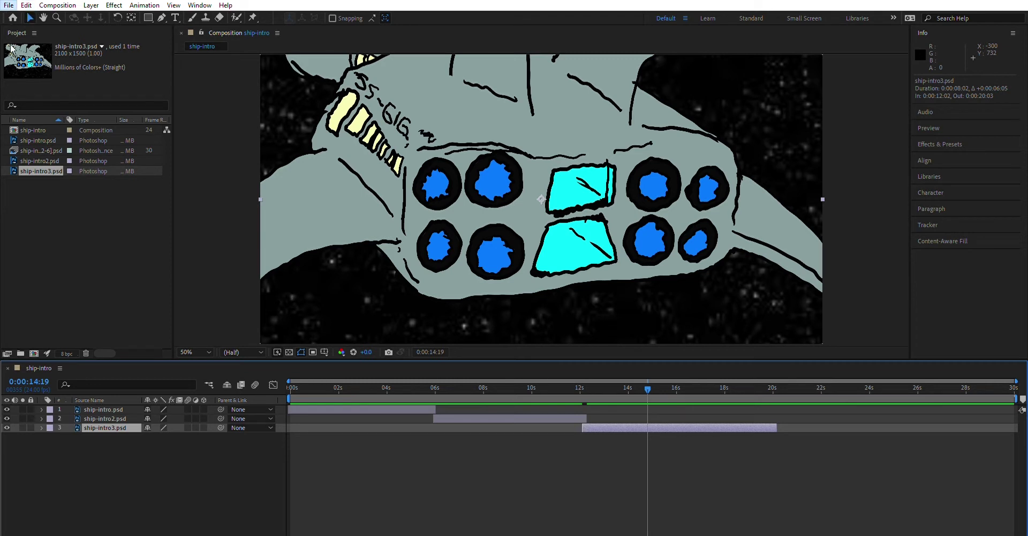
Import ship-intro4.psd, add it as the lowest layer and trim and place it from 0:00:19:16 to 0:00:28:03.
click(194, 142)
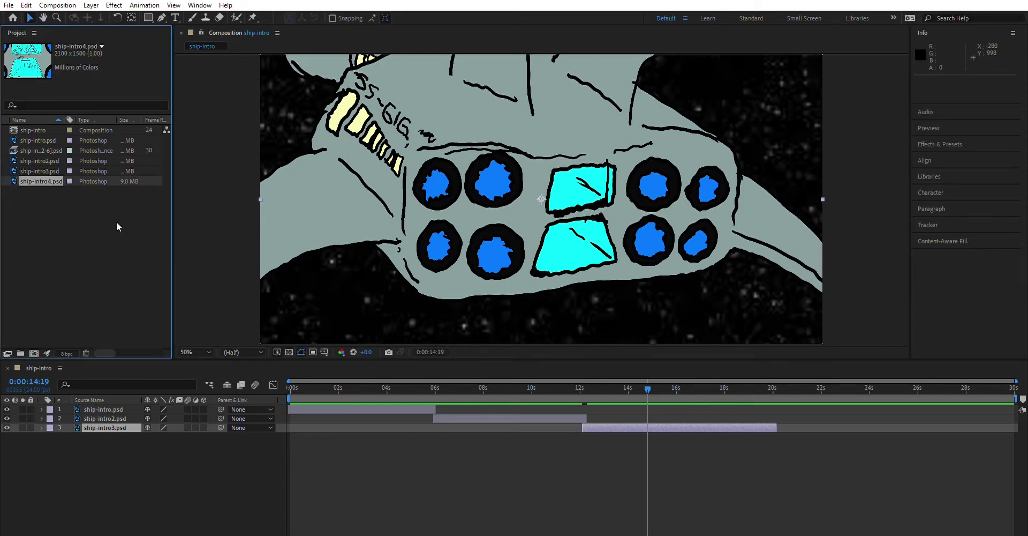
drag(39, 179, 130, 431)
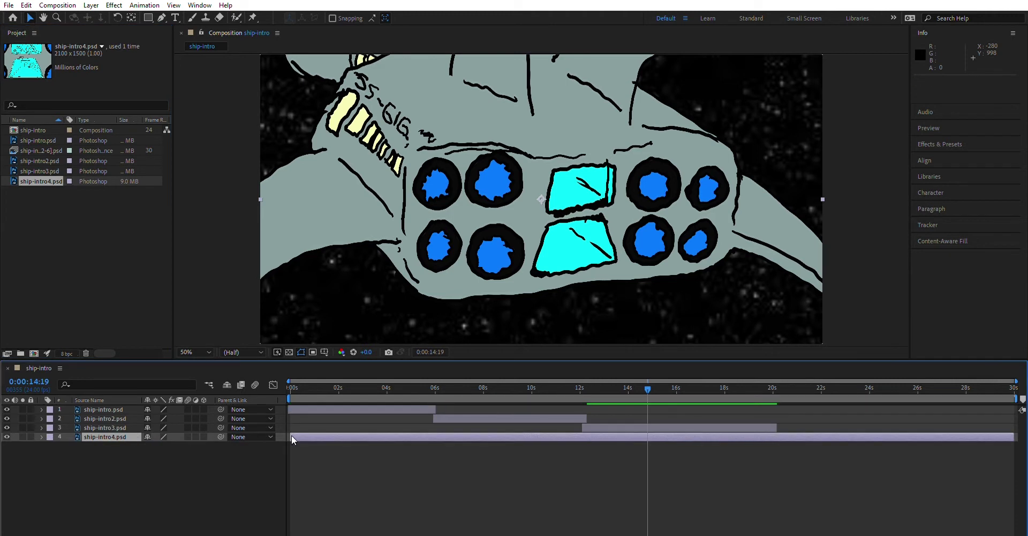
drag(291, 435, 832, 430)
drag(995, 435, 929, 424)
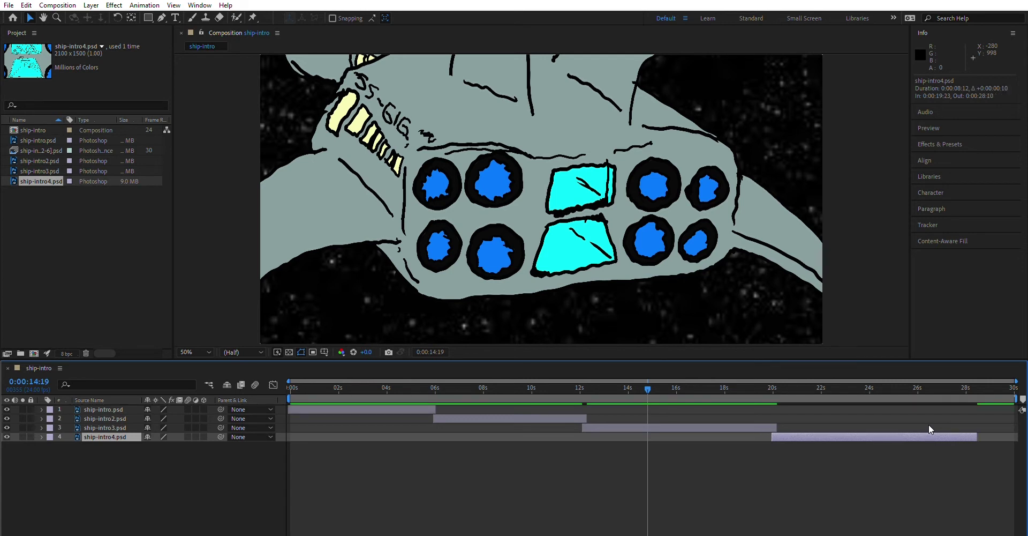
mouse_move(928, 428)
mouse_down()
mouse_move(732, 464)
mouse_move(928, 445)
mouse_up()
drag(914, 428, 907, 429)
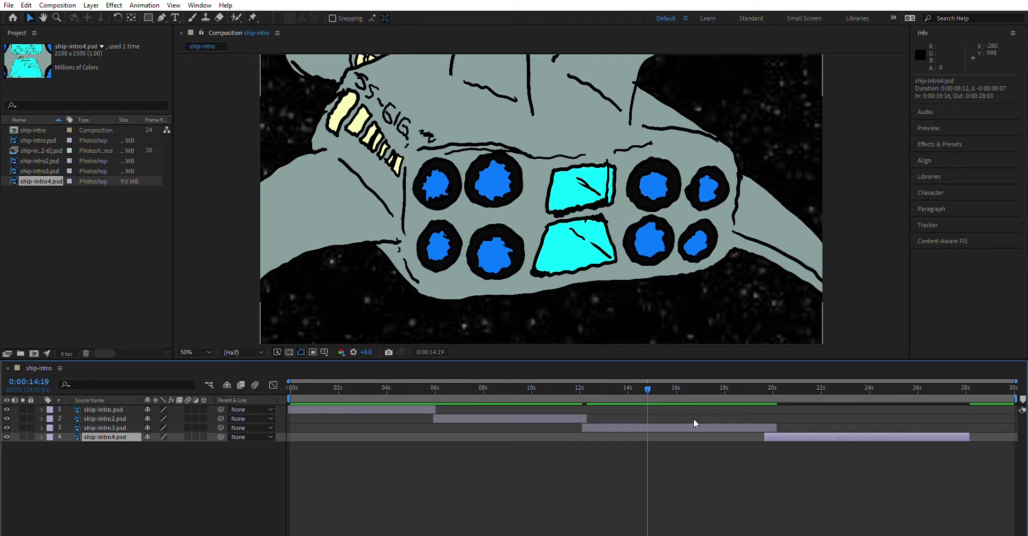
Shift the ship-intro3 layer to start at 0:00:11:14 and the ship-intro4 layer to start at 0:00:19:02.
drag(693, 425, 681, 424)
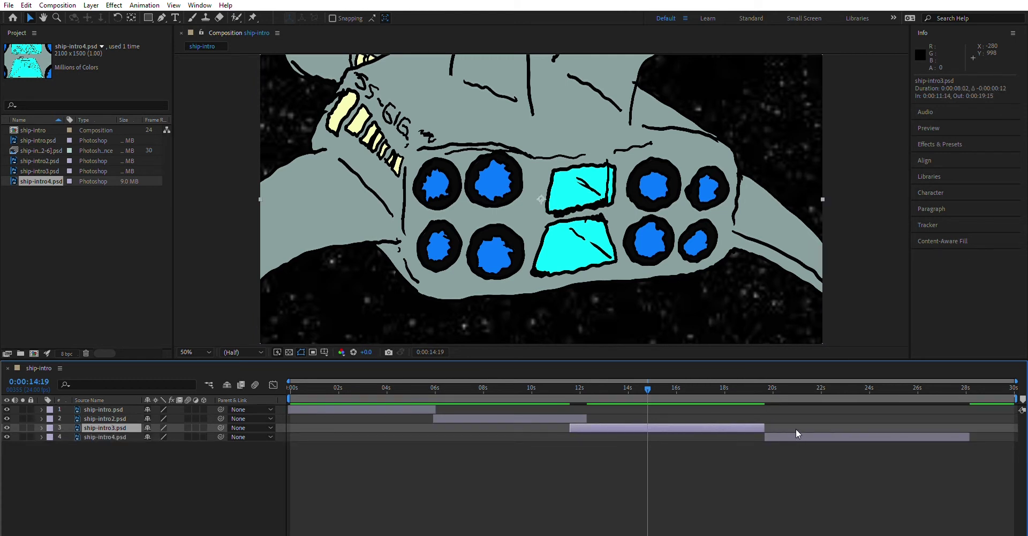
drag(796, 429, 764, 422)
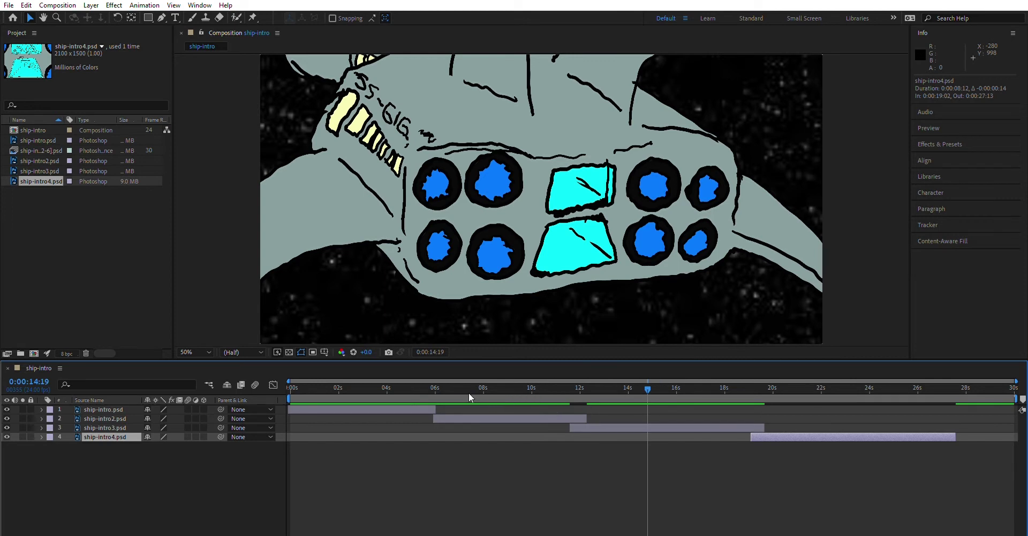
drag(645, 377, 946, 388)
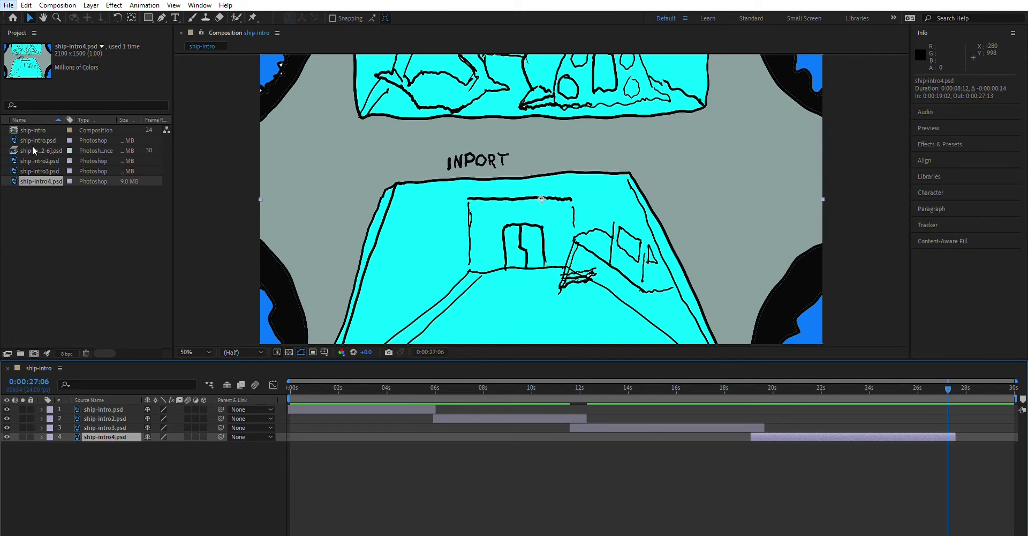
Import ship-intro5.psd, add it as the lowest layer and trim and place it from 0:00:18:18 to 0:00:26:02.
click(209, 142)
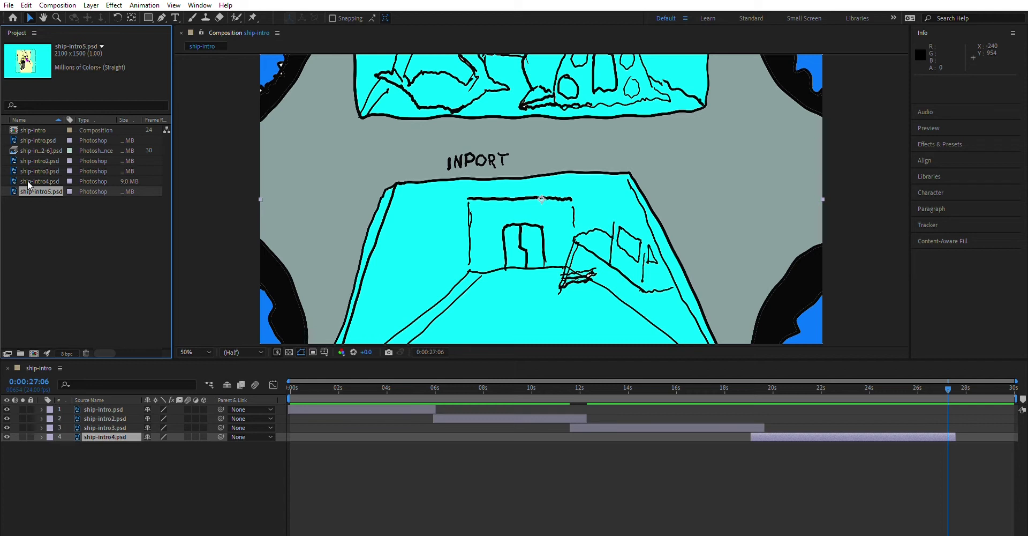
drag(29, 185, 171, 445)
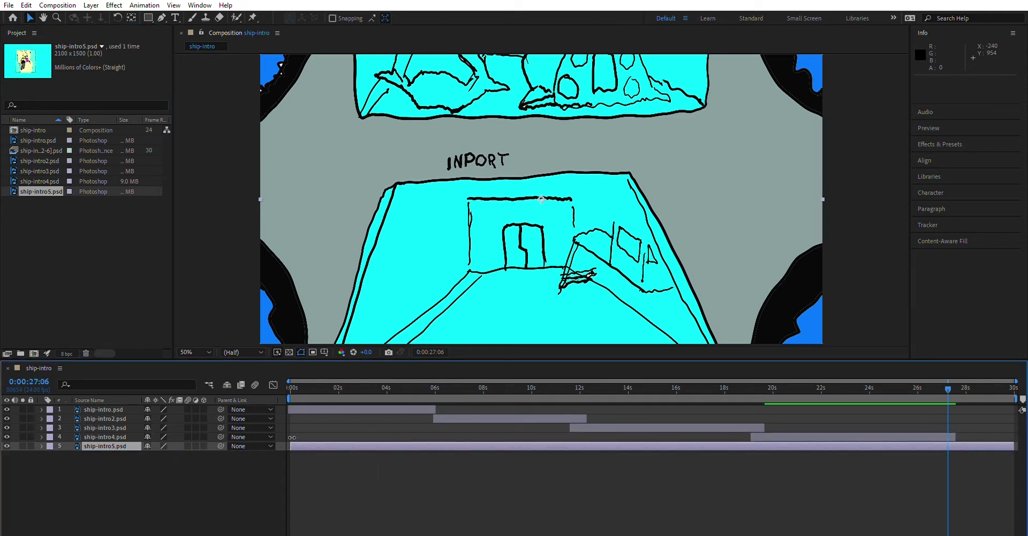
drag(293, 443, 742, 465)
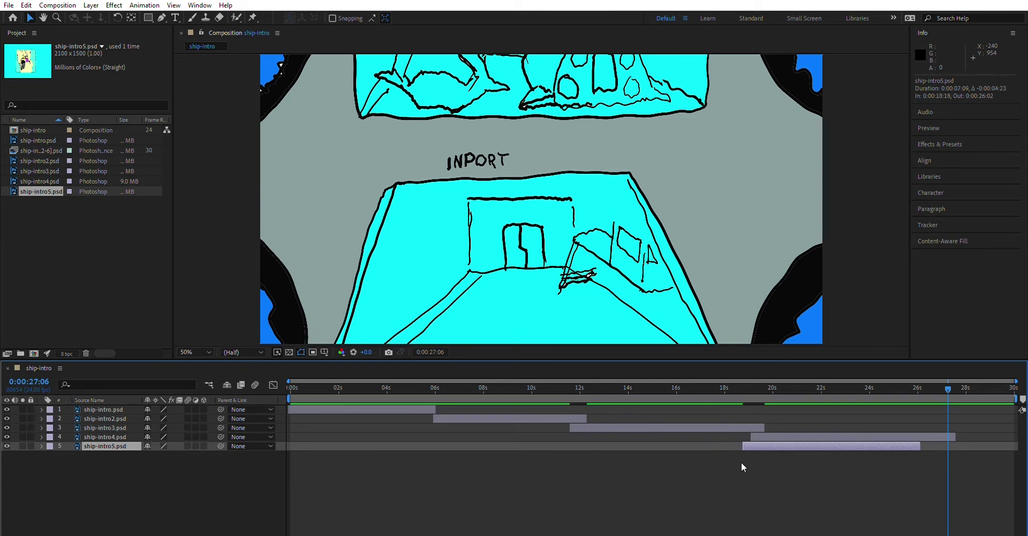
click(1015, 388)
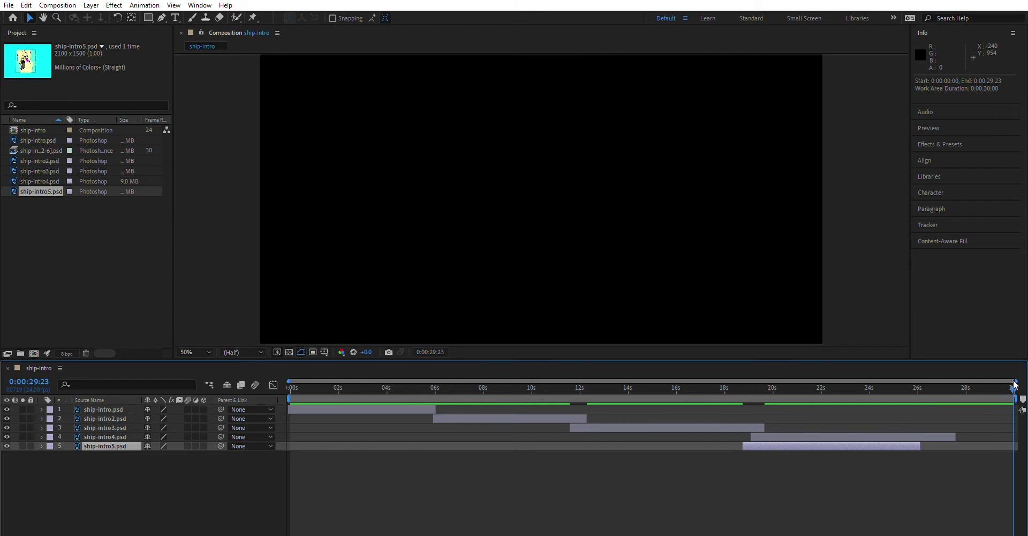
drag(1013, 388, 921, 389)
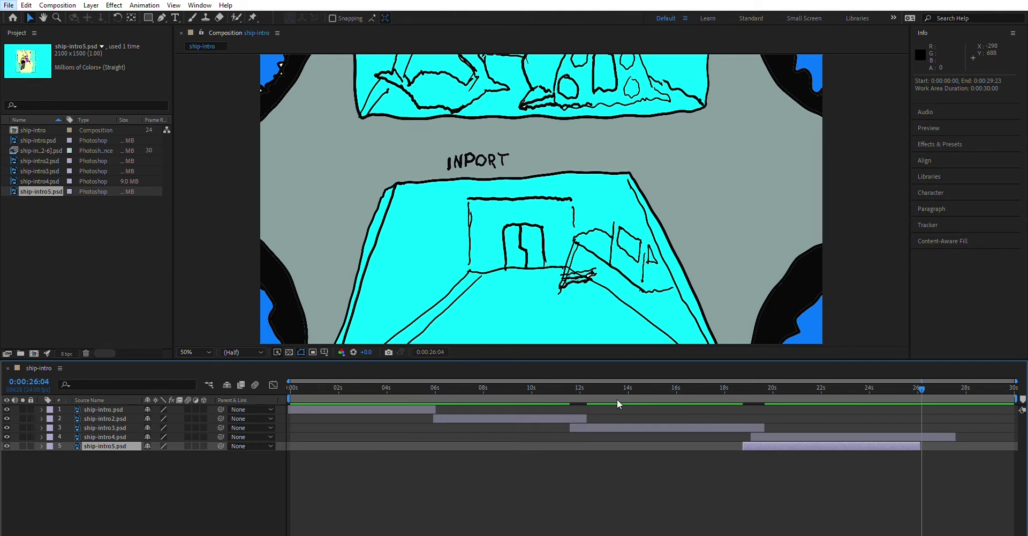
Trim the ship-intro layer to end at about 4 seconds, and shorten ship-intro2 and place it from 0:00:03:20 to 0:00:08:23.
click(624, 466)
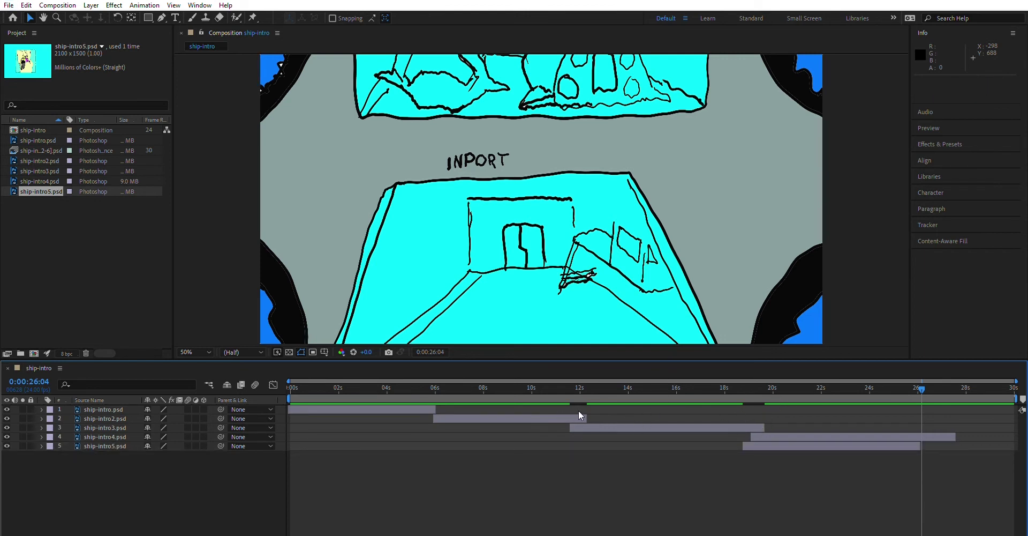
drag(585, 414, 557, 410)
click(435, 408)
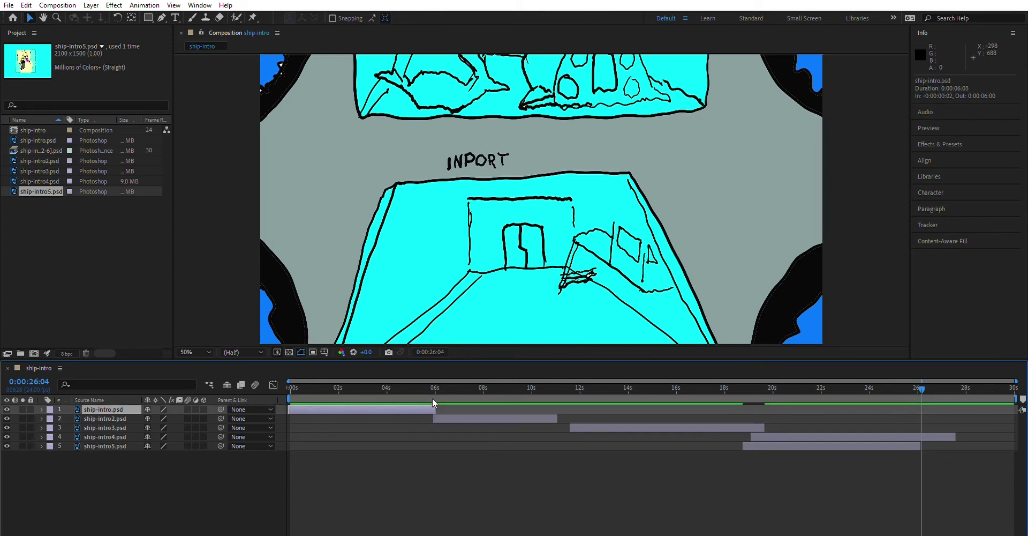
drag(437, 400, 392, 403)
drag(452, 418, 403, 412)
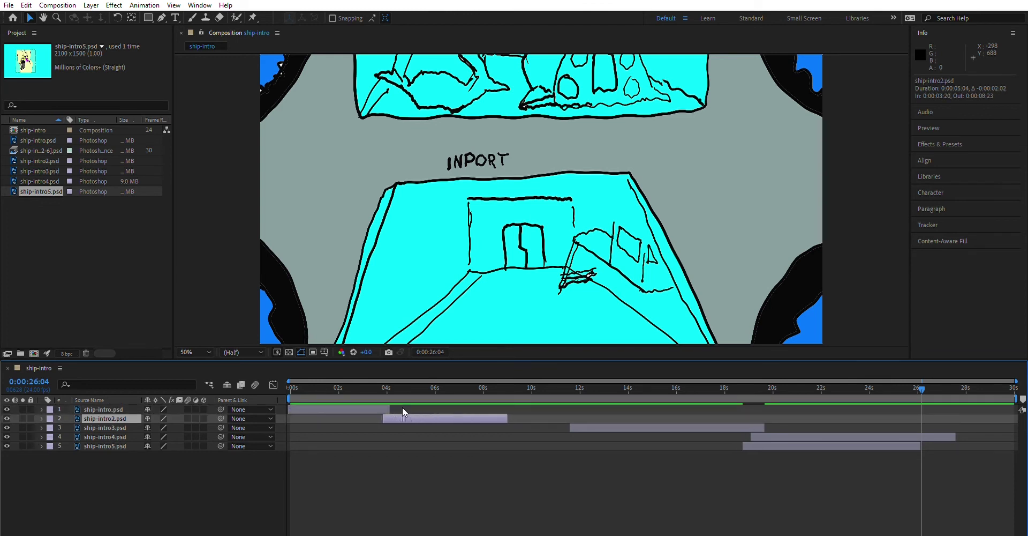
Trim ship-intro2 to end at 0:00:08:09, and shift and shorten ship-intro3 to run from 0:00:07:10 to 0:00:14:00.
drag(593, 418, 497, 410)
click(510, 410)
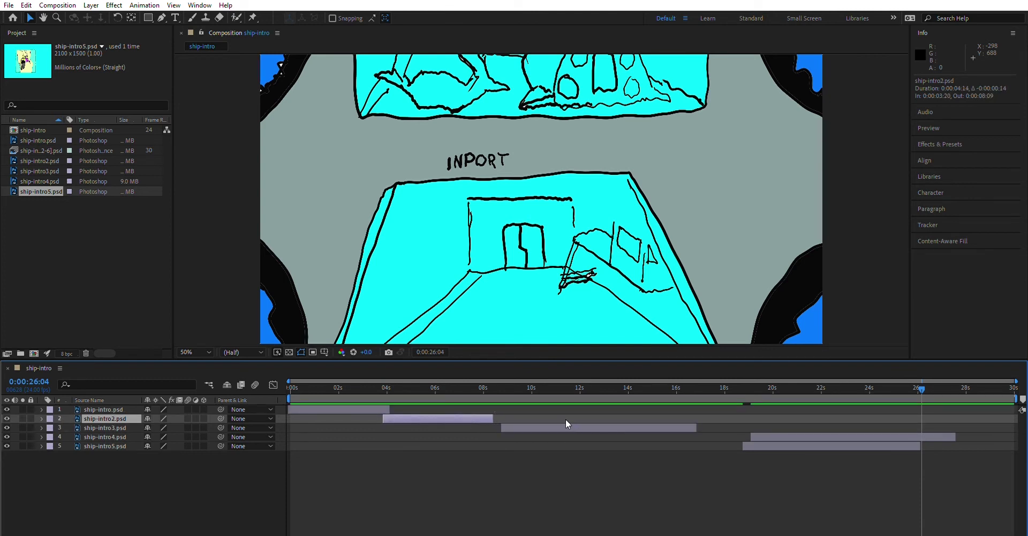
drag(564, 419, 539, 416)
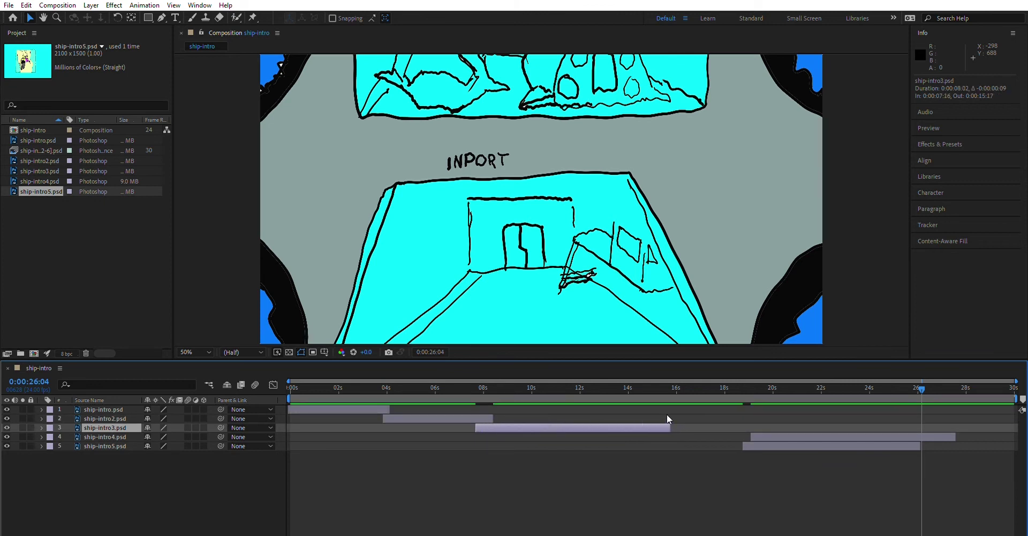
drag(675, 418, 579, 415)
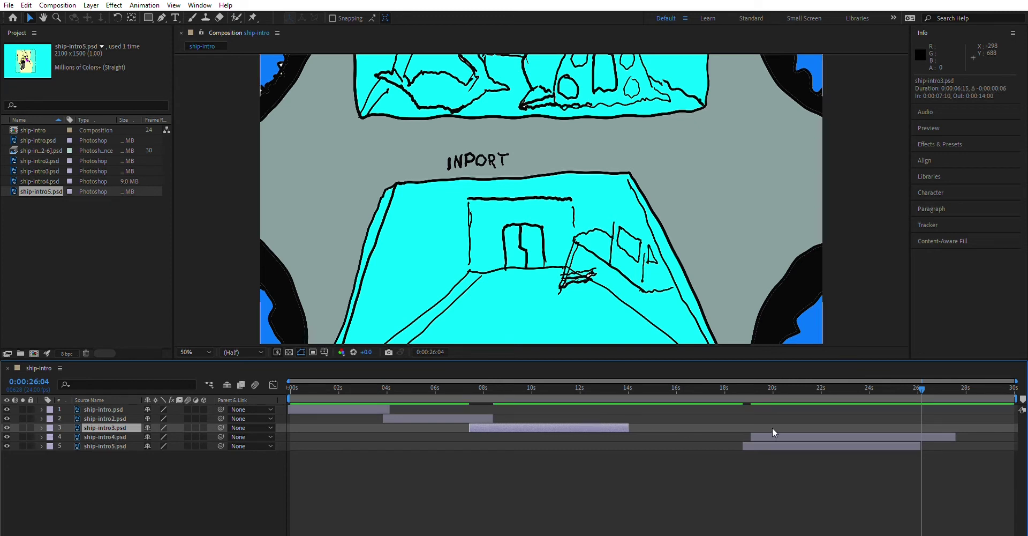
Shorten ship-intro4 and place it from 0:00:13:01 to 0:00:19:13, and trim the end of ship-intro3 to about 13.5 seconds.
drag(771, 435, 636, 436)
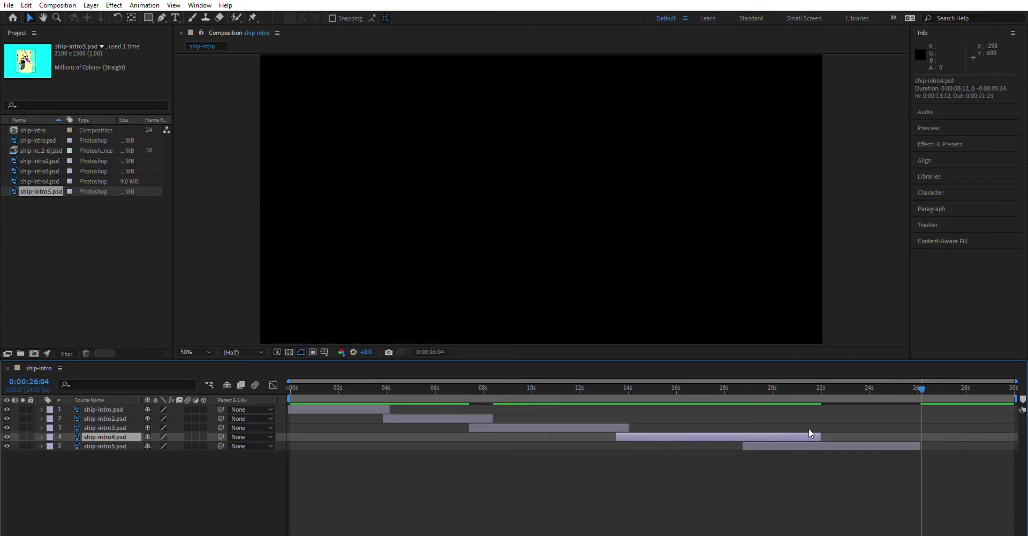
drag(822, 436, 776, 436)
mouse_move(636, 417)
mouse_down()
mouse_move(626, 418)
mouse_move(629, 433)
mouse_up()
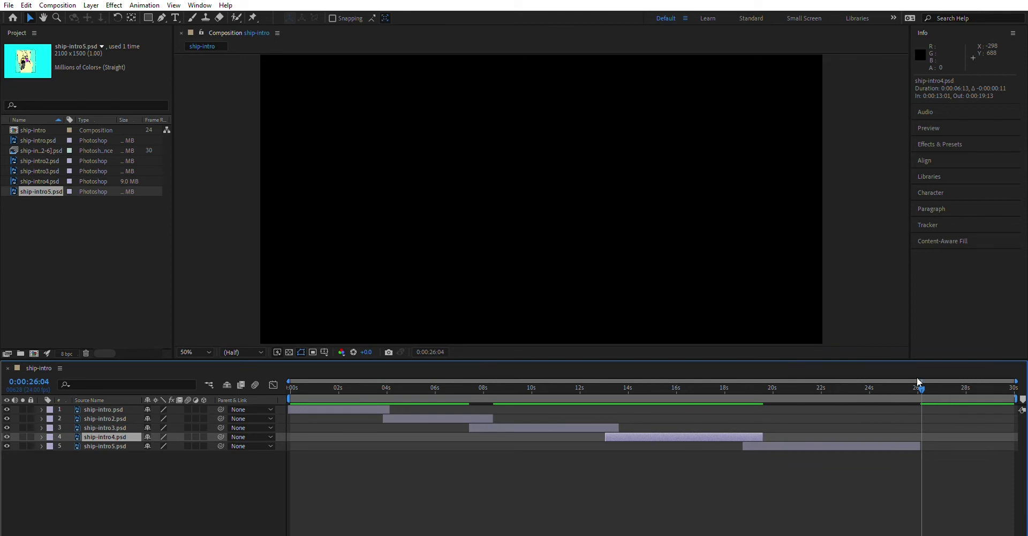
drag(917, 379, 878, 388)
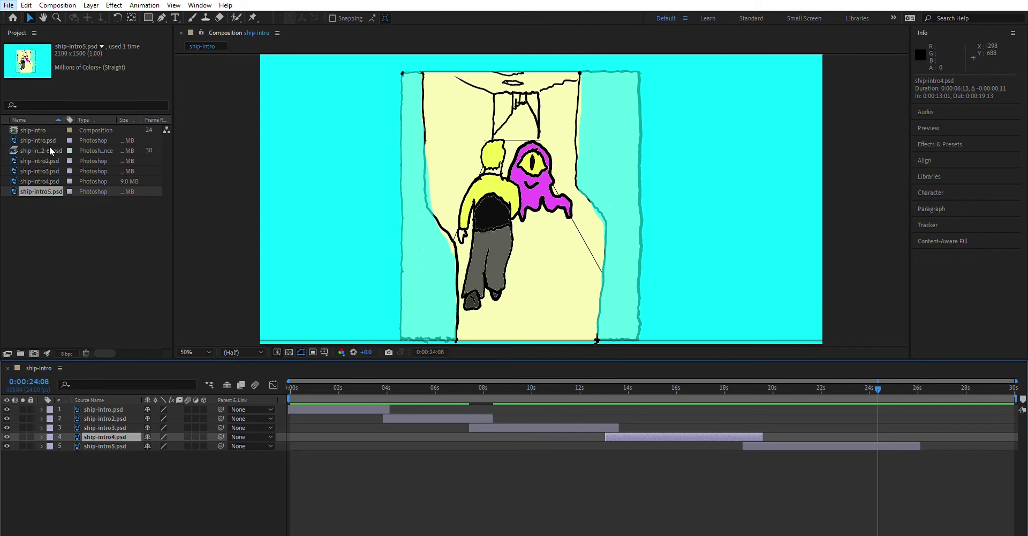
Import ship-intro6.psd, add it as the lowest layer and trim its start to 0:00:11:23.
click(217, 148)
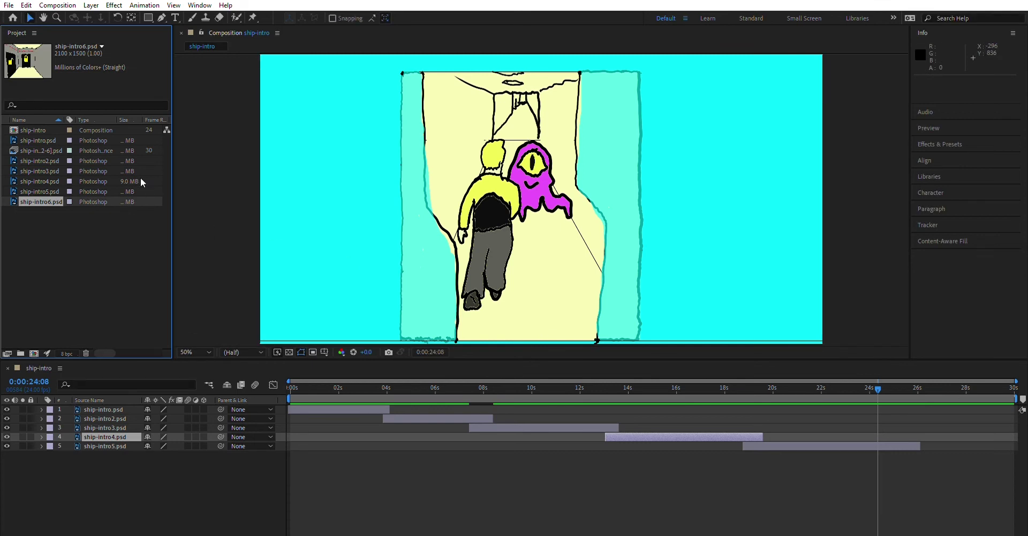
drag(10, 196, 175, 484)
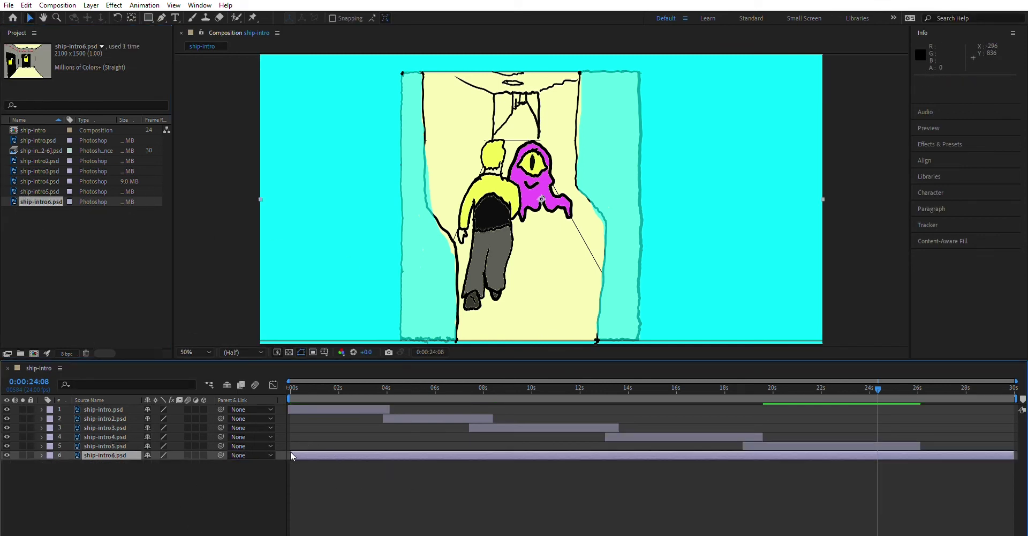
drag(293, 454, 579, 455)
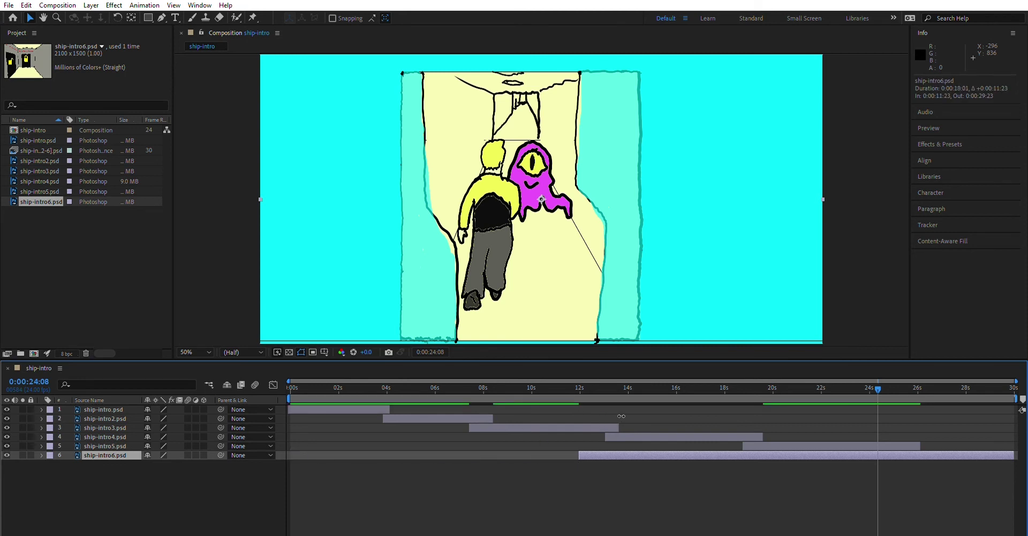
Shorten ship-intro3 to about 12.5 seconds, place ship-intro4 from 0:00:11:14 to 0:00:16:11, and shift ship-intro5 to start at 0:00:15:18.
drag(619, 427, 593, 430)
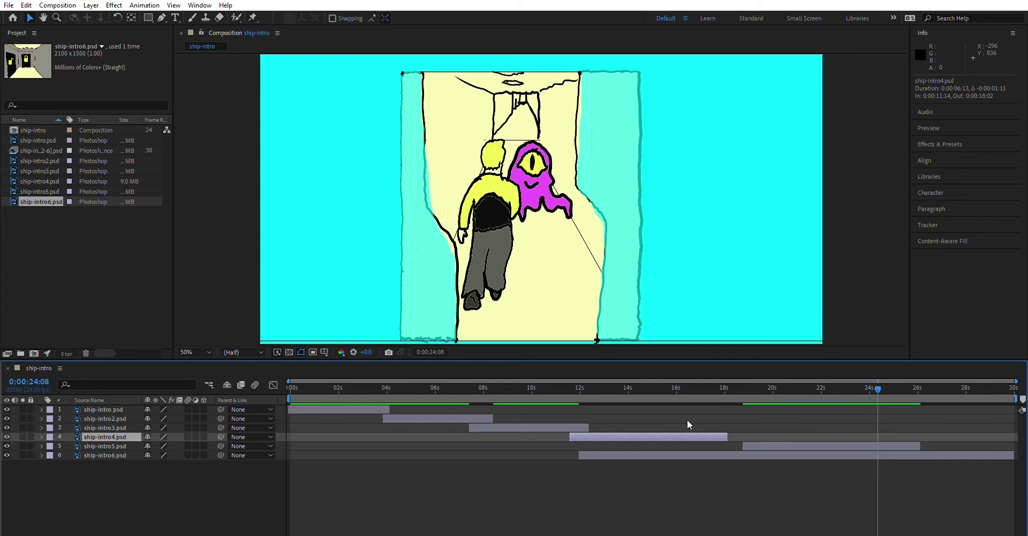
drag(728, 435, 689, 434)
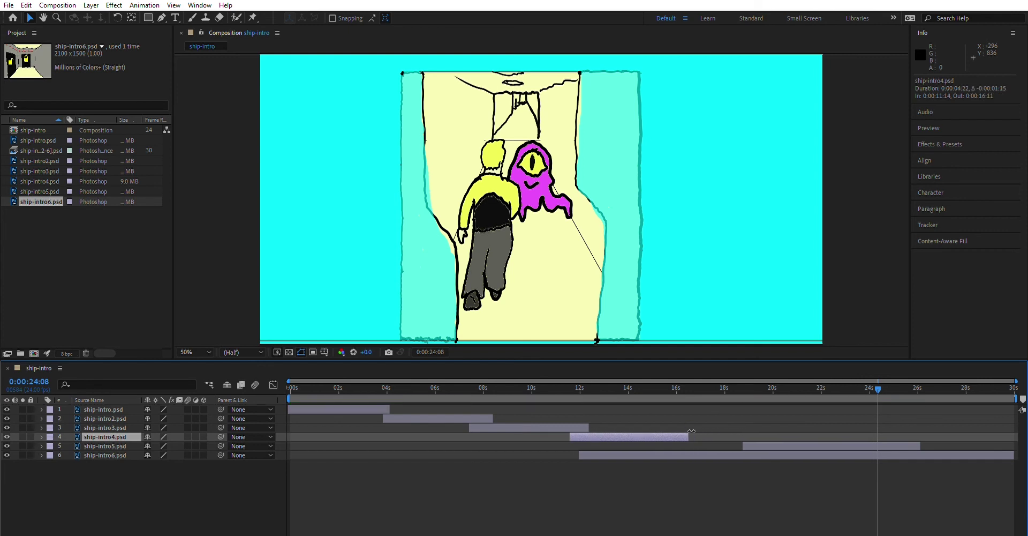
drag(764, 441, 692, 441)
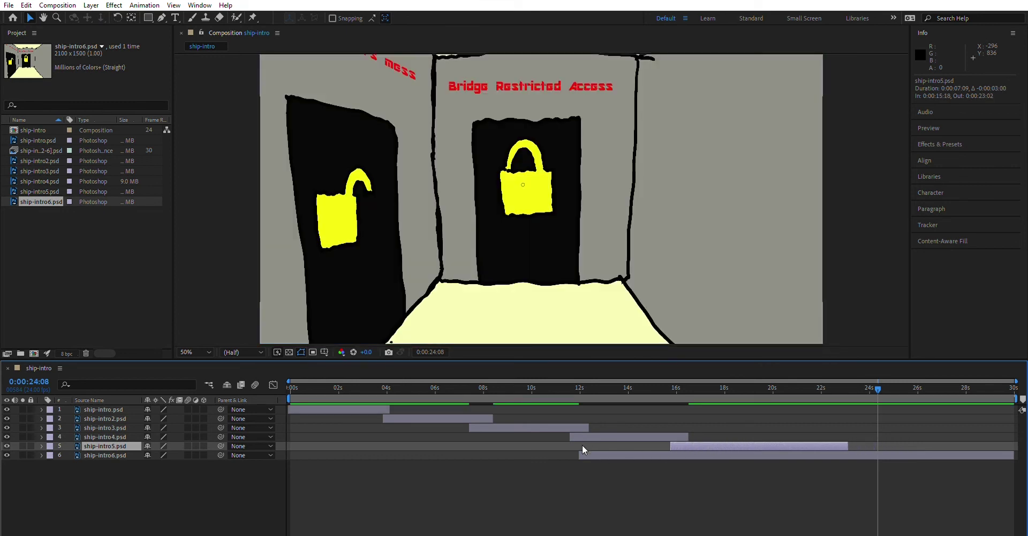
Trim and shift ship-intro6 to run from 0:00:20:23 to 0:00:26:01, and trim ship-intro5 to end at 0:00:21:10.
drag(580, 455, 836, 454)
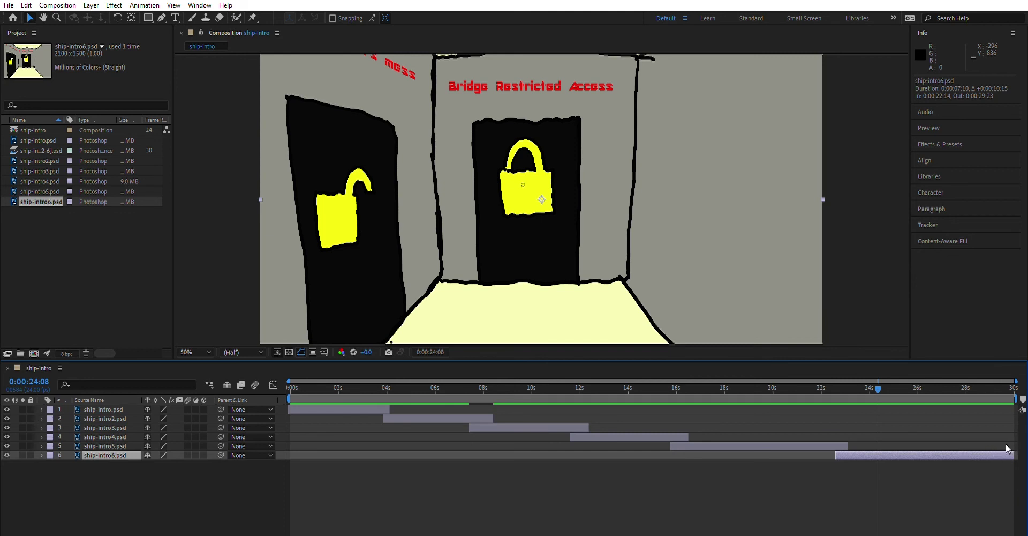
drag(1004, 453, 921, 449)
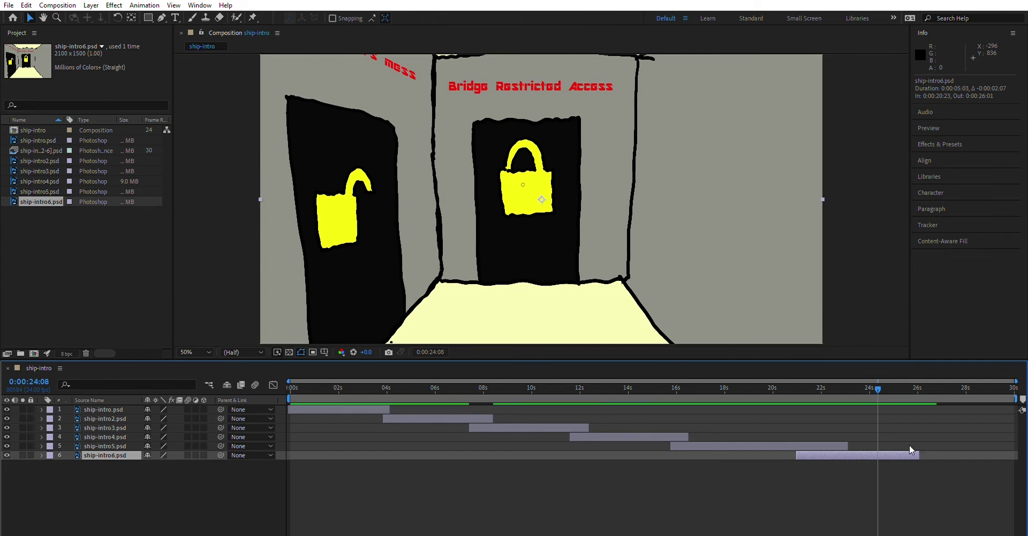
drag(847, 445, 808, 445)
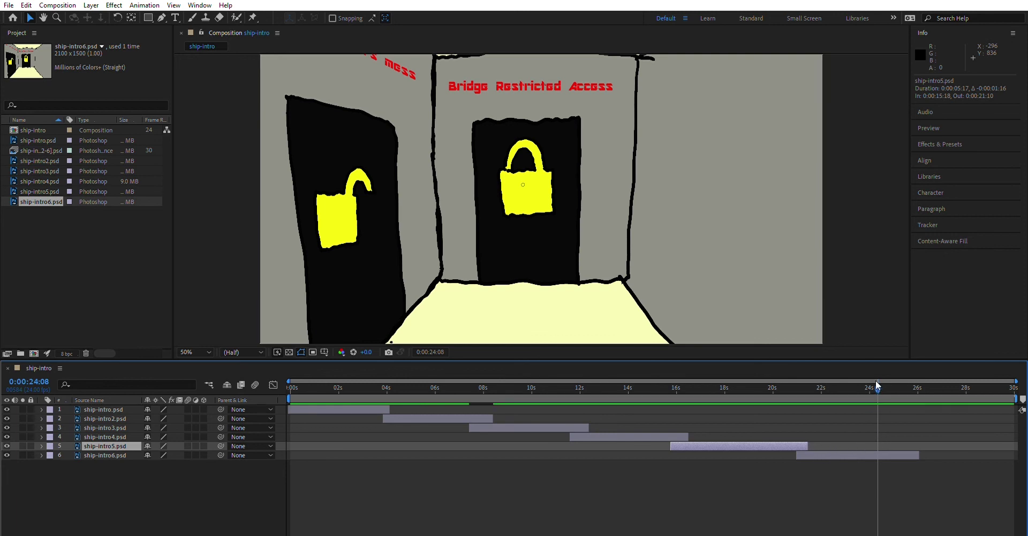
Move the current time to 0:00:23:21 and start importing another file into the project.
mouse_move(877, 385)
mouse_down()
mouse_move(925, 382)
mouse_move(867, 385)
mouse_up()
click(9, 5)
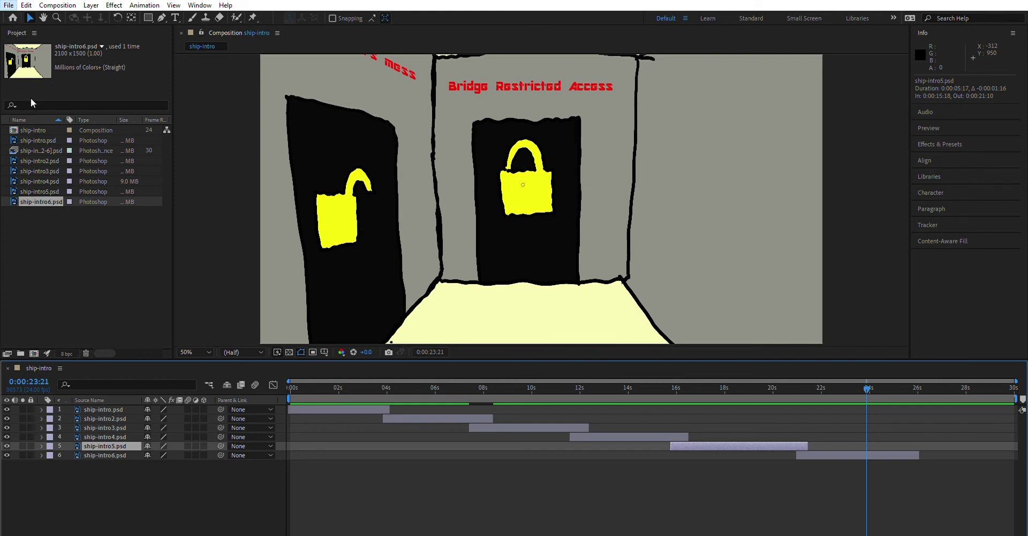
click(198, 147)
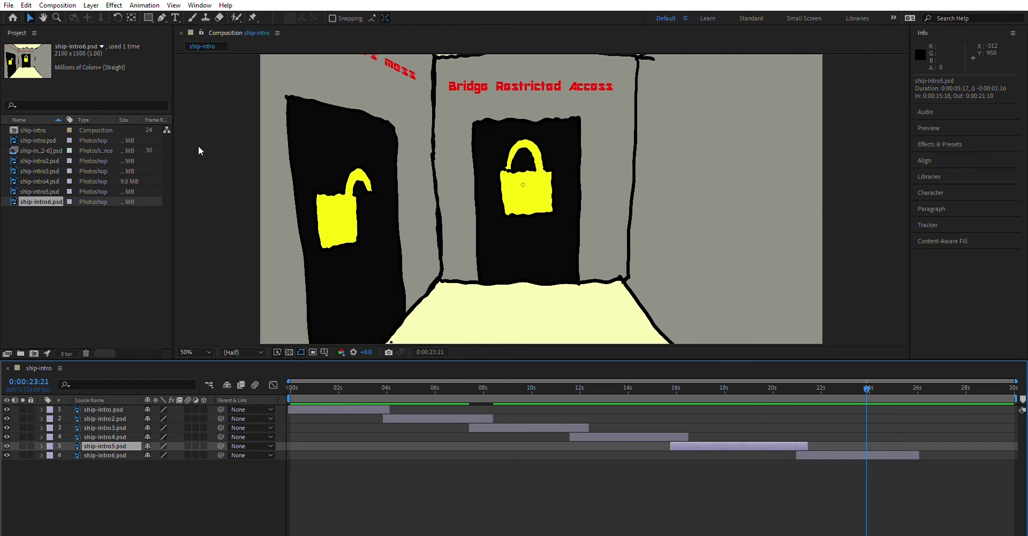